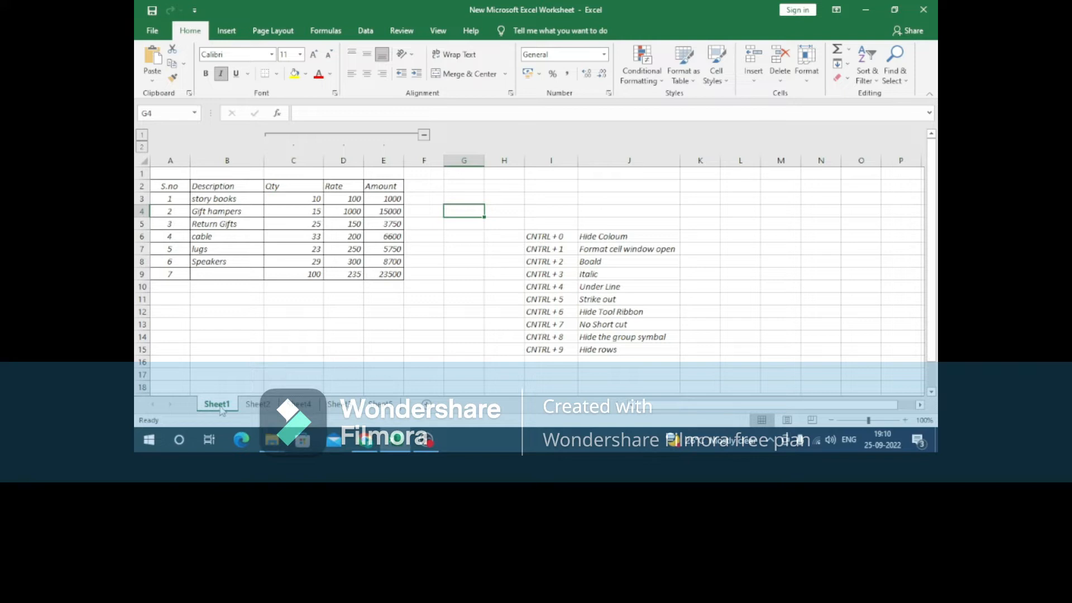
Step: Group all the worksheets and set their page orientation to landscape in Page Setup
{"action": "left_click", "coordinate": [253, 411], "text": "ctrl"}
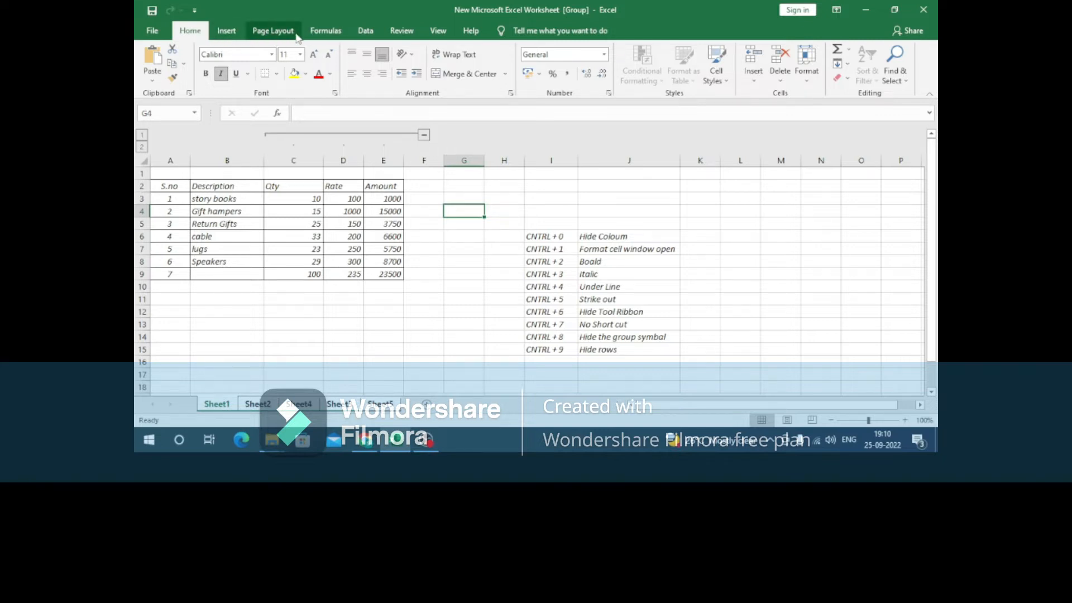
{"action": "left_click", "coordinate": [278, 34]}
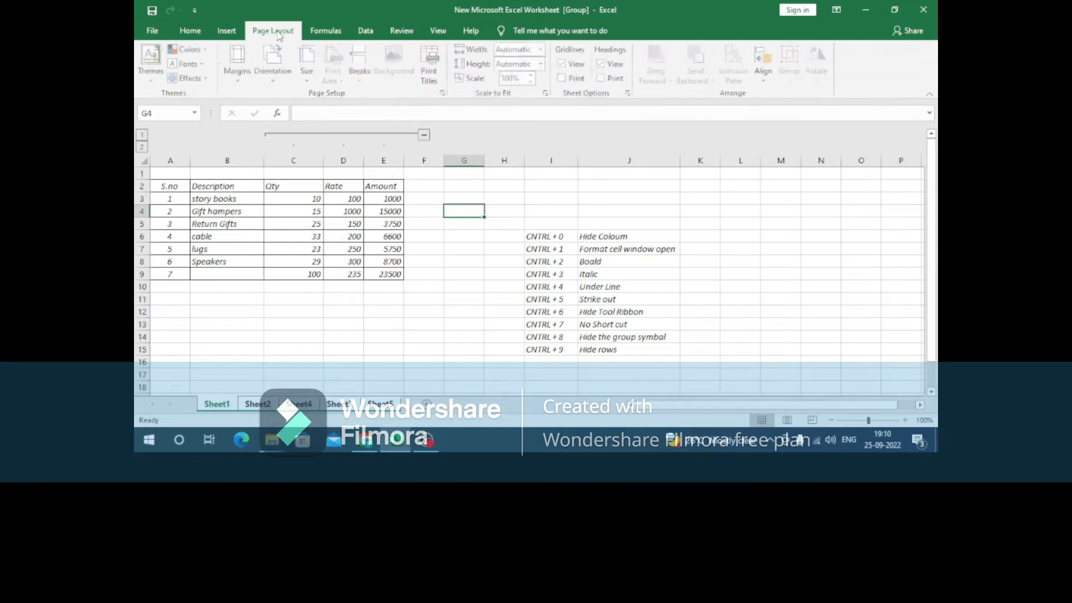
{"action": "left_click", "coordinate": [446, 94]}
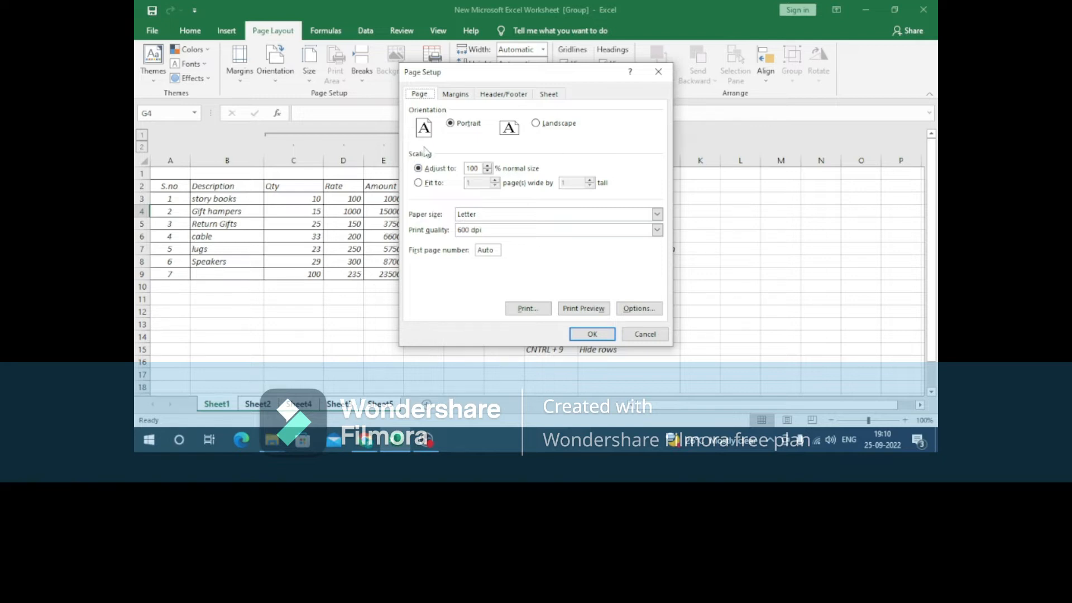
{"action": "left_click", "coordinate": [536, 124]}
Step: Scale the printout to fit 1 page wide by 100 tall and set the paper size to A4
{"action": "left_click", "coordinate": [420, 184]}
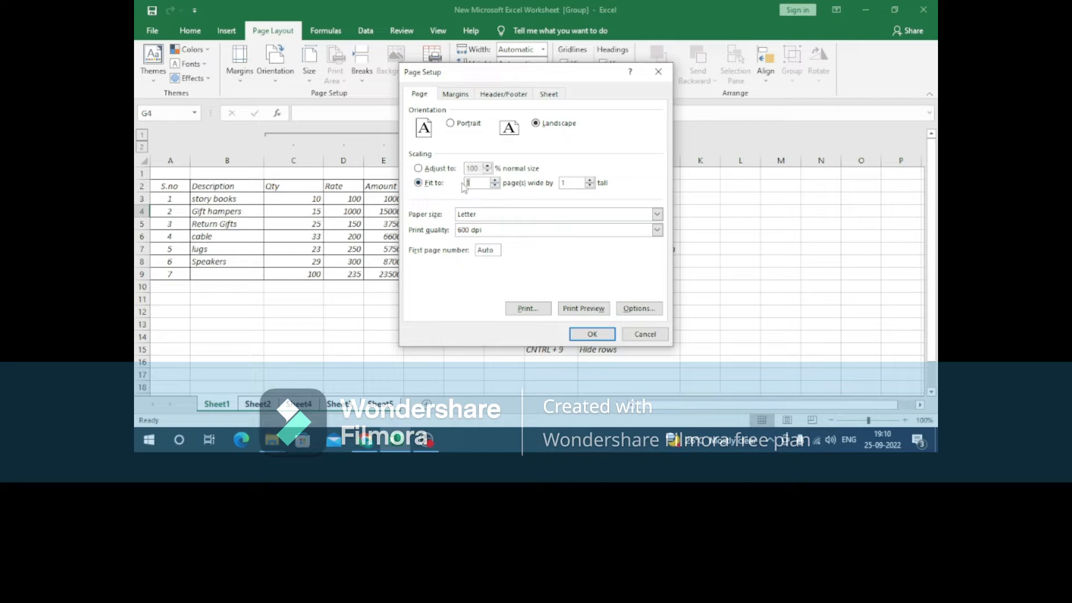
{"action": "left_click", "coordinate": [575, 183]}
{"action": "type", "text": "00"}
{"action": "left_click", "coordinate": [506, 217]}
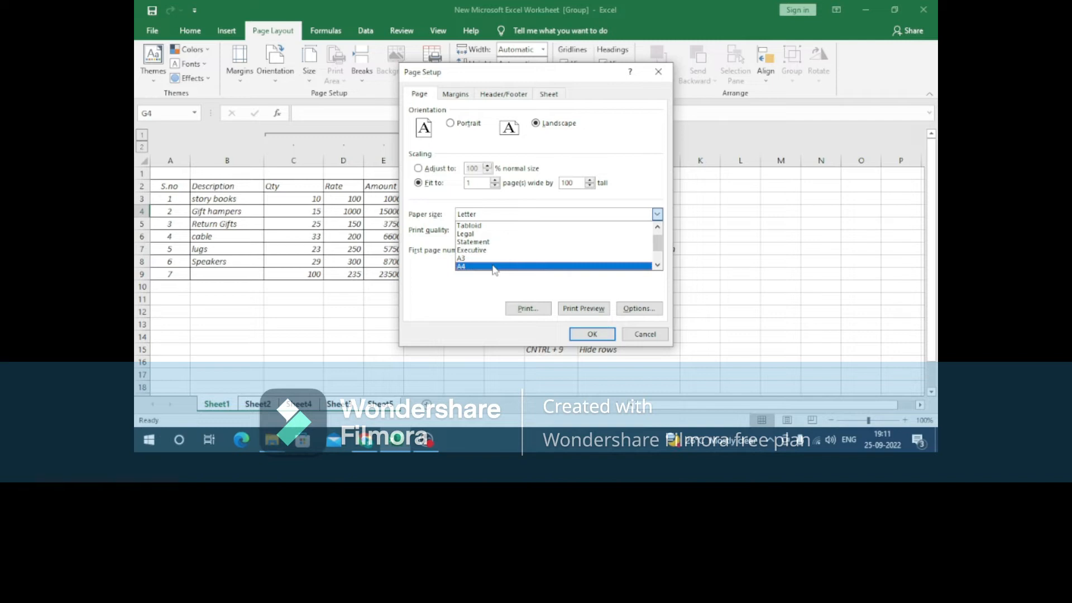
{"action": "left_click", "coordinate": [495, 267]}
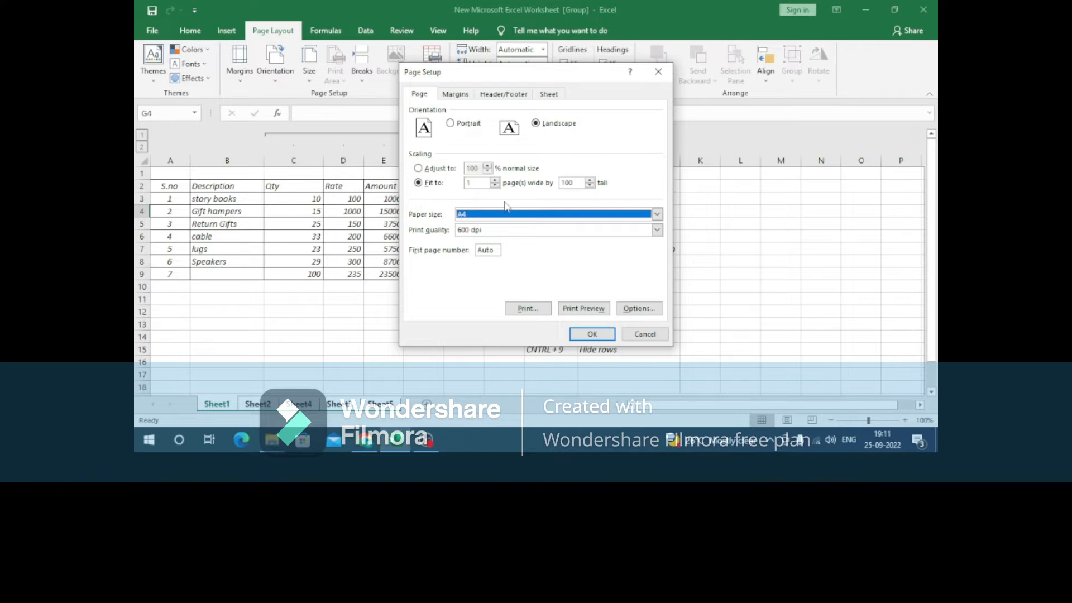
Step: Center the printout horizontally on the page and set the left margin to 0.5
{"action": "left_click", "coordinate": [466, 96]}
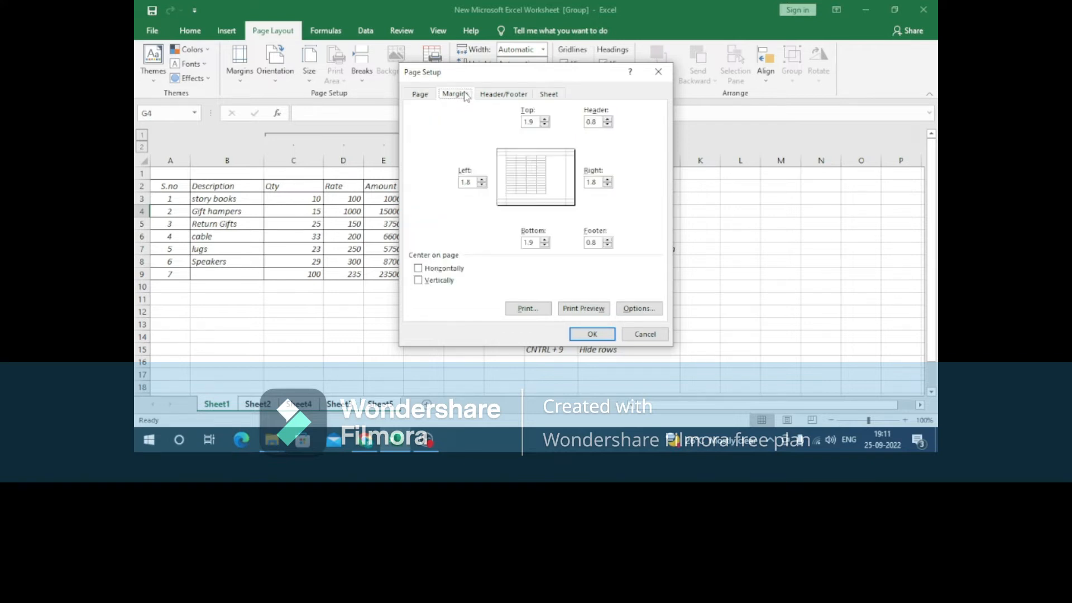
{"action": "left_click", "coordinate": [443, 270]}
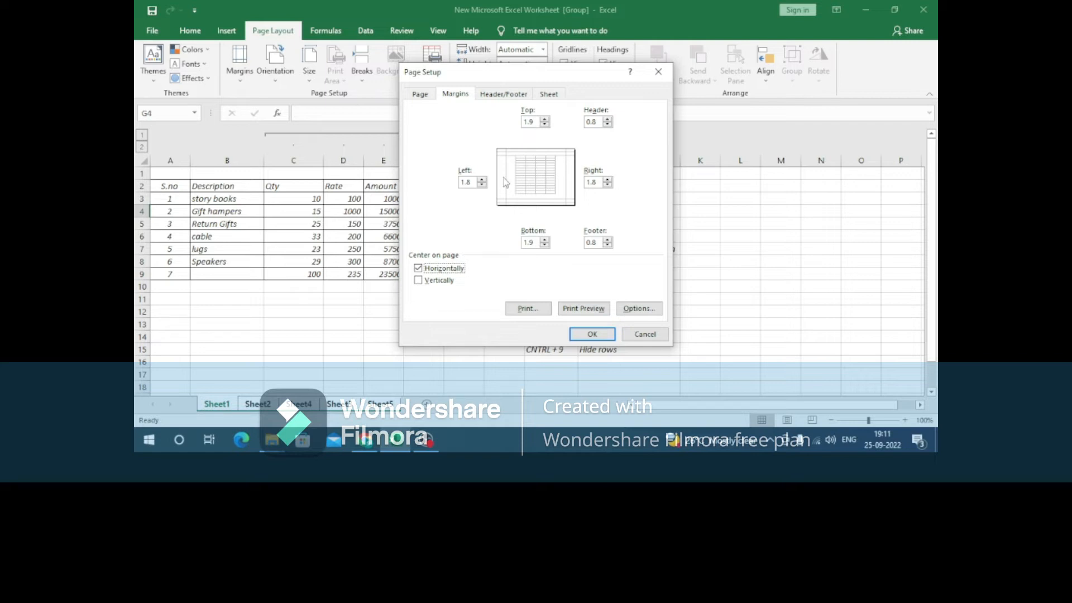
{"action": "left_click", "coordinate": [475, 181]}
{"action": "key", "text": "BackSpace"}
{"action": "key", "text": "BackSpace"}
{"action": "key", "text": "BackSpace"}
{"action": "type", "text": "0.5"}
Step: Set the header, right and footer margins to 0.5
{"action": "left_click", "coordinate": [596, 121]}
{"action": "key", "text": "BackSpace"}
{"action": "type", "text": "5"}
{"action": "double_click", "coordinate": [593, 182]}
{"action": "key", "text": "BackSpace"}
{"action": "type", "text": "0.5"}
{"action": "left_click", "coordinate": [601, 244]}
{"action": "key", "text": "BackSpace"}
{"action": "type", "text": "5"}
Step: Create a custom header with "India" in the left section and "HYD" in the right section
{"action": "left_click", "coordinate": [518, 95]}
{"action": "left_click", "coordinate": [519, 177]}
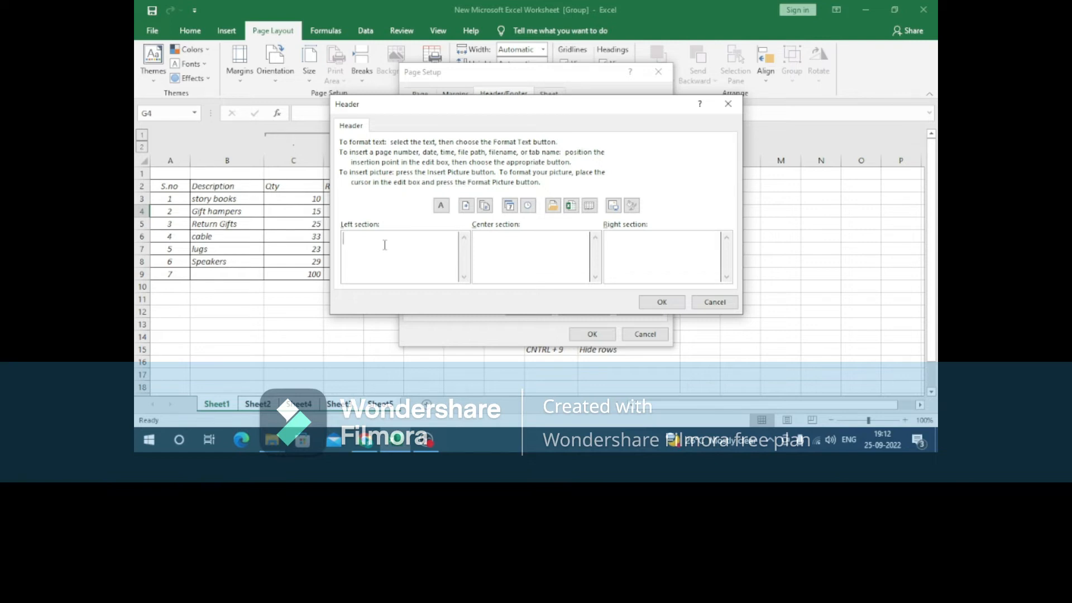
{"action": "type", "text": "India"}
{"action": "left_click", "coordinate": [695, 244]}
{"action": "type", "text": "HYD"}
{"action": "left_click", "coordinate": [663, 303]}
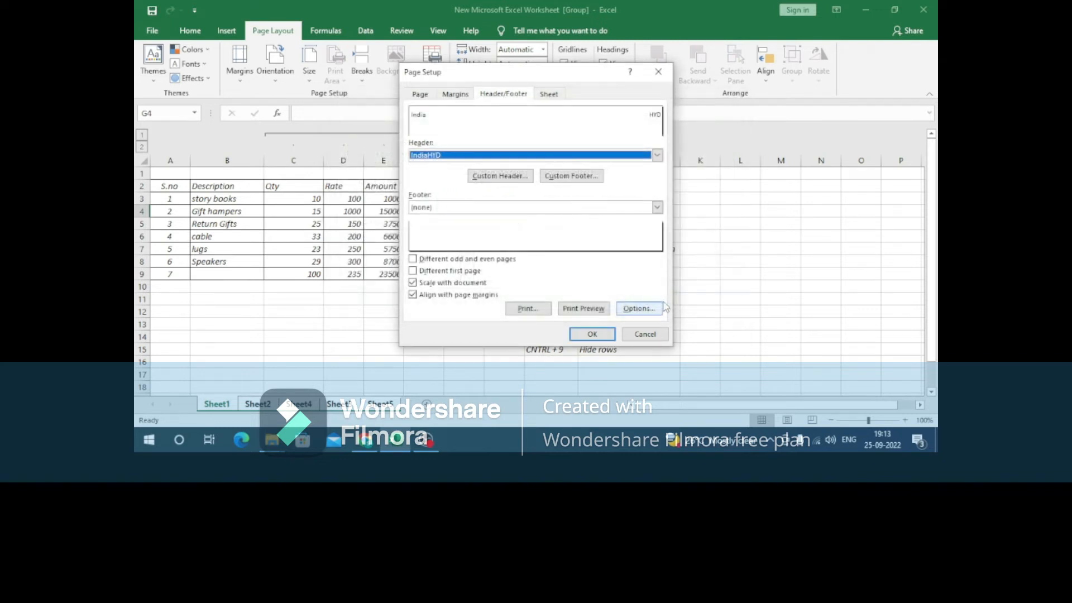
Step: Create a custom footer with "Page &[Page] of &[Pages]" in the center and the sheet name in the right section, and apply the page setup
{"action": "left_click", "coordinate": [565, 182]}
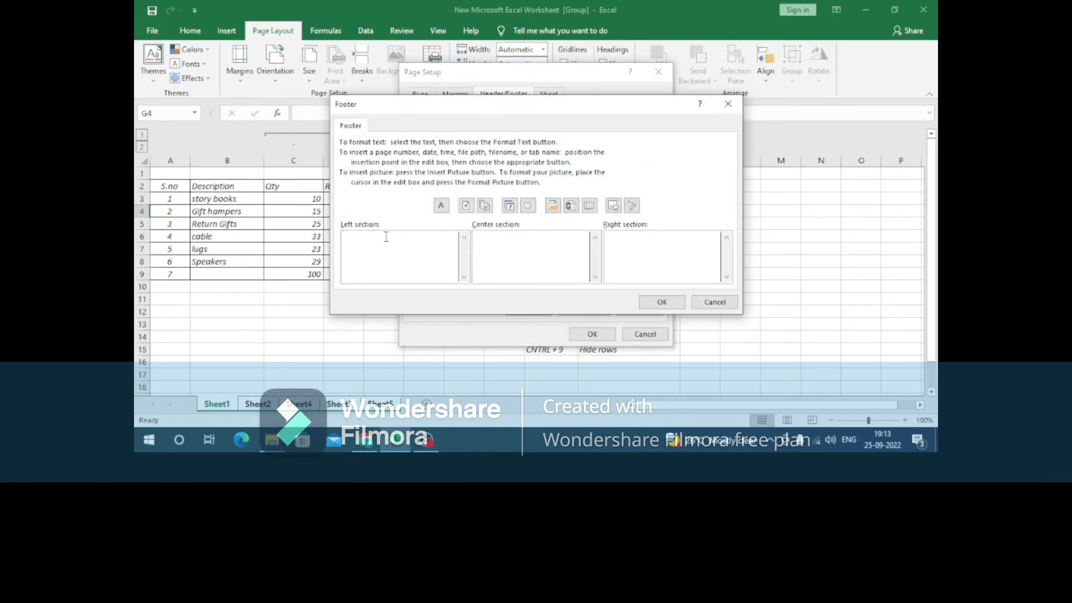
{"action": "left_click", "coordinate": [521, 239]}
{"action": "type", "text": "Page"}
{"action": "left_click", "coordinate": [466, 206]}
{"action": "type", "text": "of"}
{"action": "left_click", "coordinate": [485, 212]}
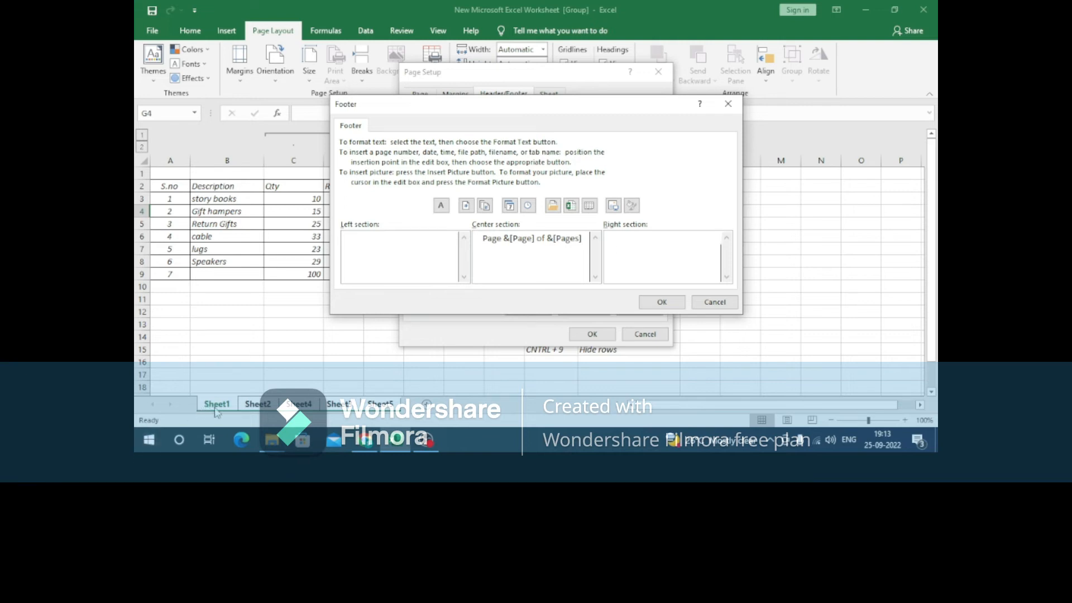
{"action": "left_click", "coordinate": [591, 206]}
{"action": "left_click", "coordinate": [654, 301]}
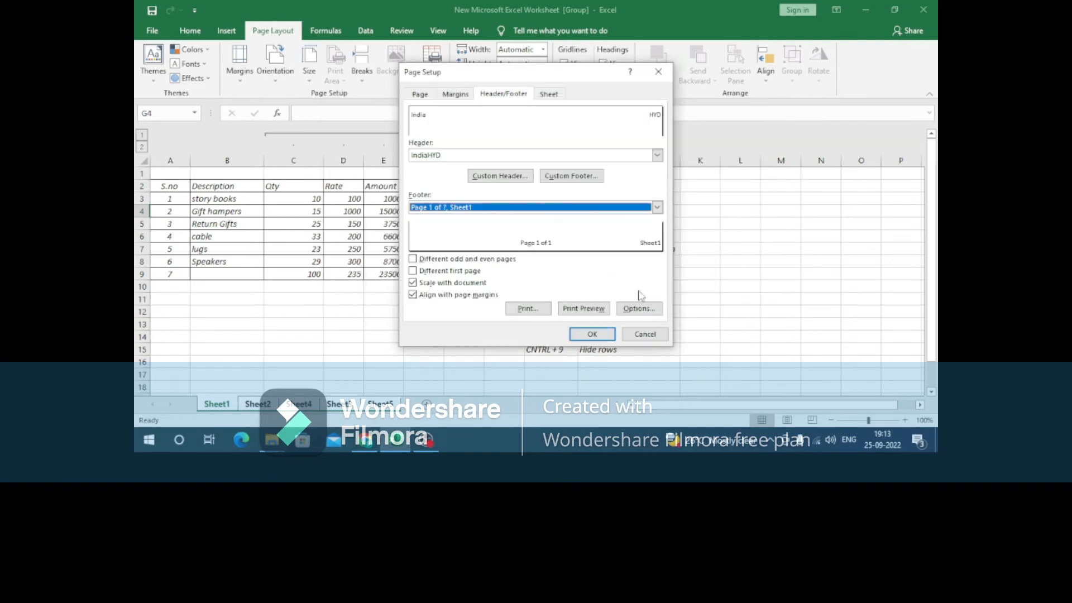
{"action": "left_click", "coordinate": [545, 97]}
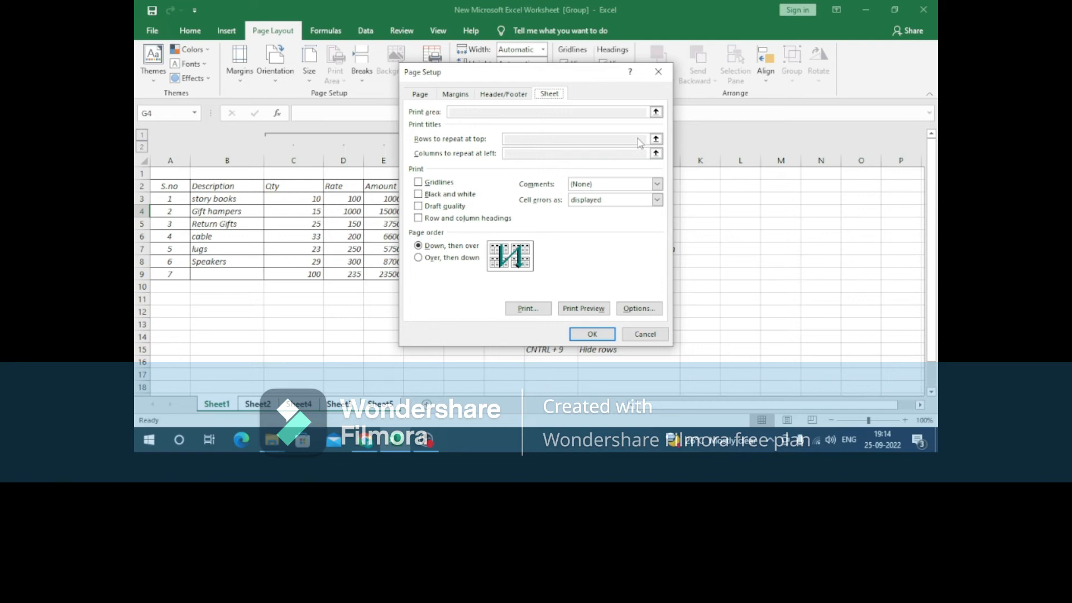
{"action": "left_click", "coordinate": [606, 335]}
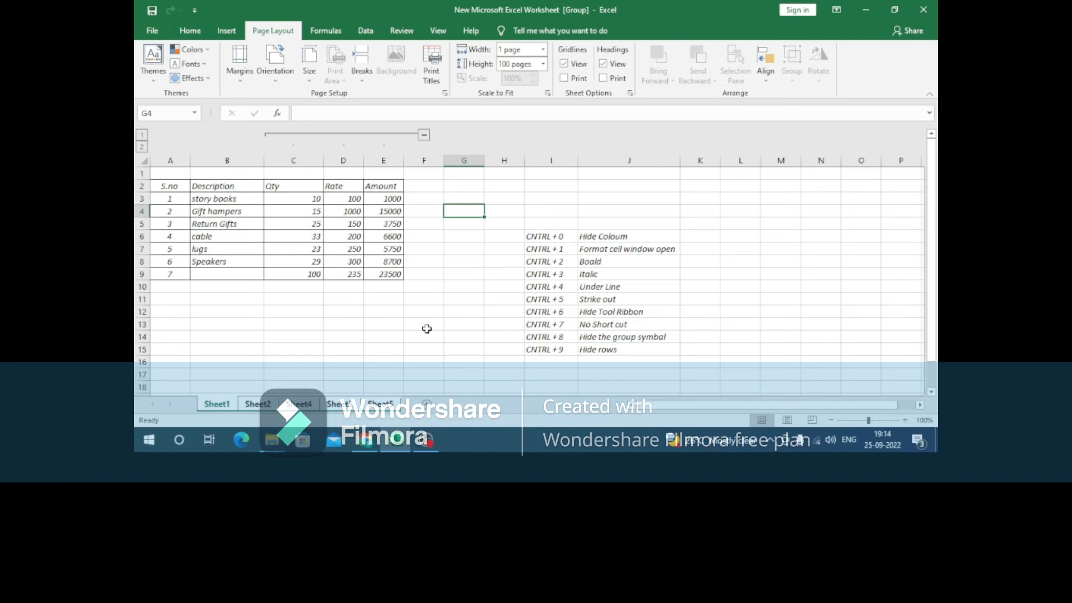
Step: Ungroup the worksheets and check the print preview of Sheet1
{"action": "right_click", "coordinate": [356, 407]}
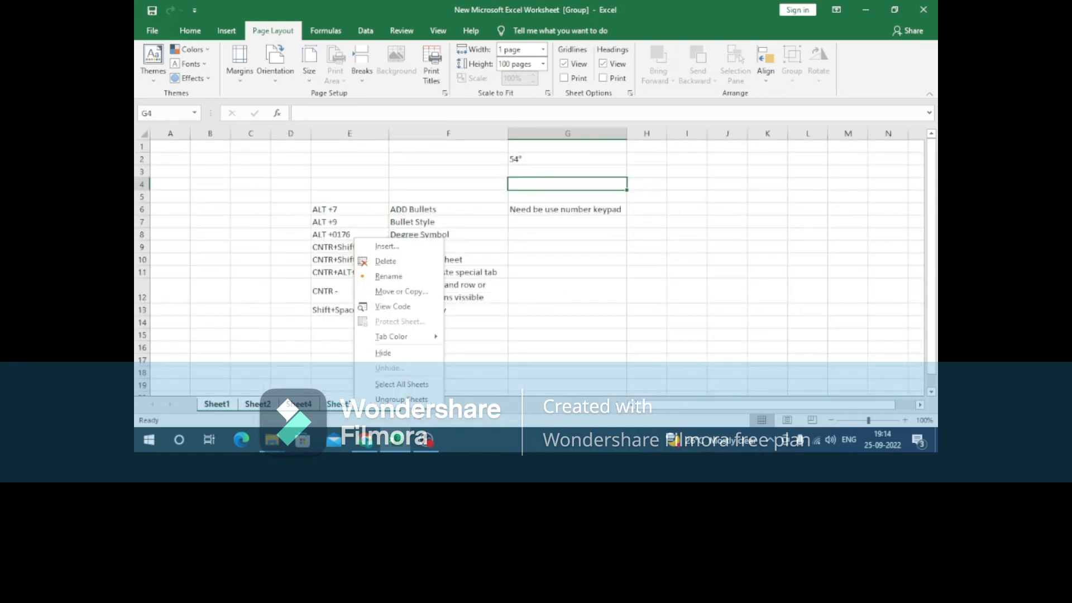
{"action": "left_click", "coordinate": [402, 400]}
{"action": "left_click", "coordinate": [216, 404]}
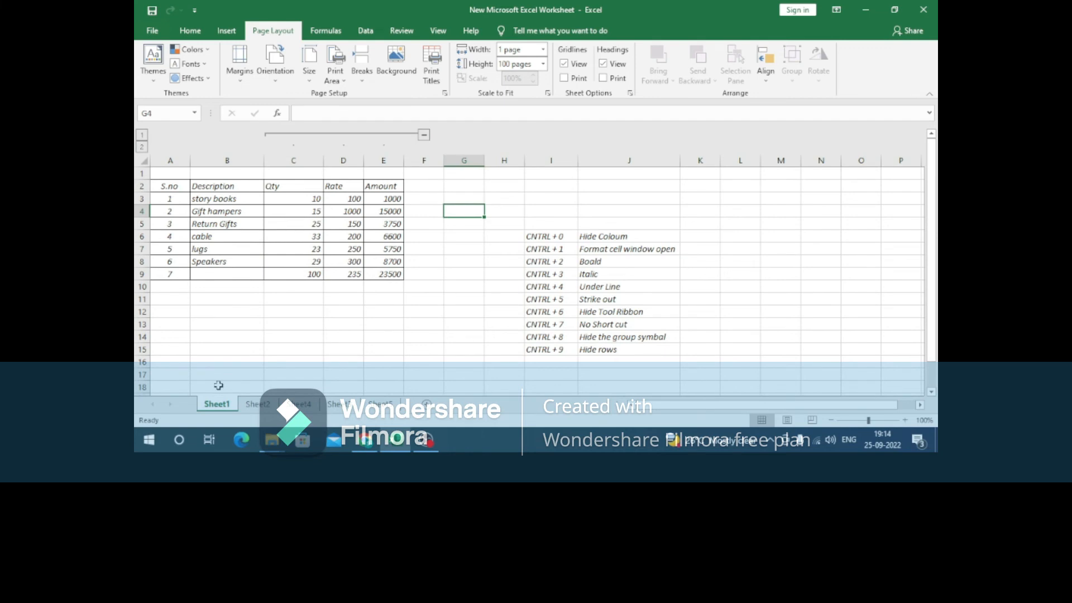
{"action": "key", "text": "ctrl+p"}
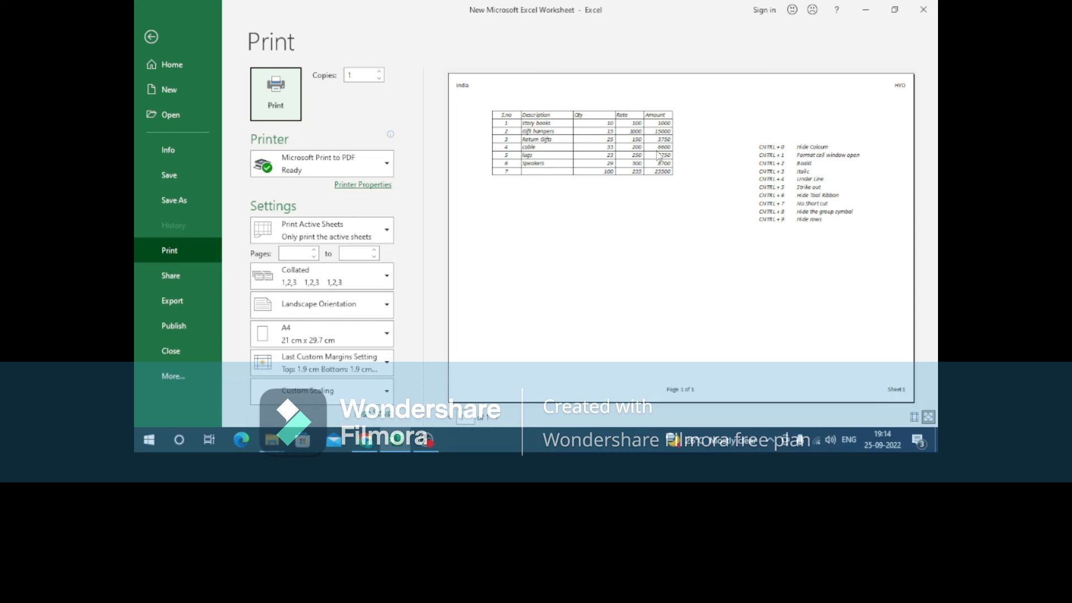
{"action": "key", "text": "Escape"}
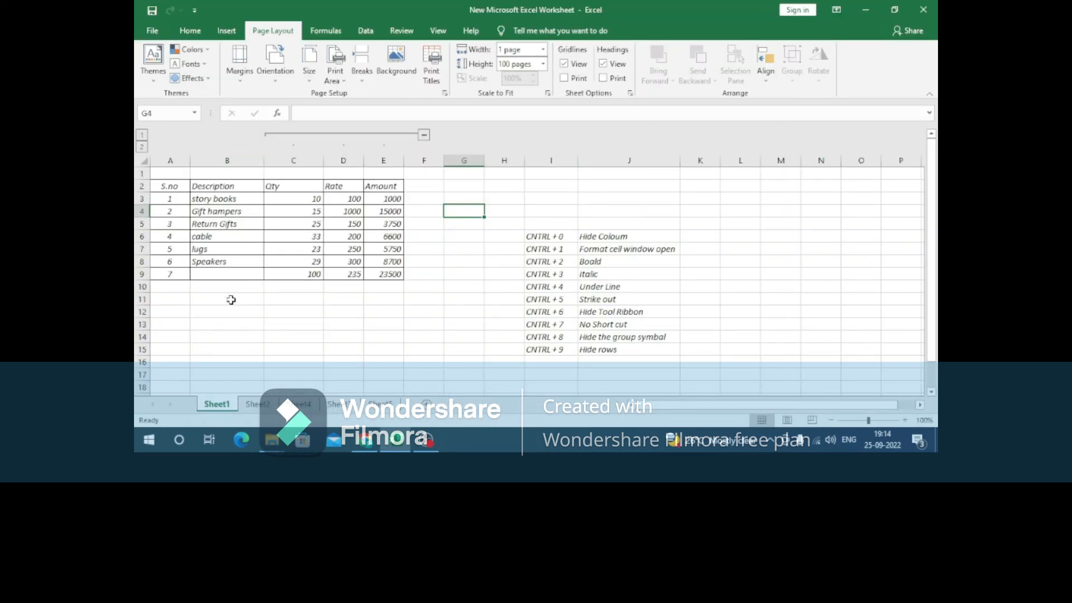
Step: Enter the filler texts "fjfdkg", "fk" and "fjkj" in cells B24 to B26
{"action": "scroll", "coordinate": [231, 300], "scroll_direction": "down", "scroll_amount": 4}
{"action": "left_click", "coordinate": [257, 311]}
{"action": "type", "text": "fjfdkg"}
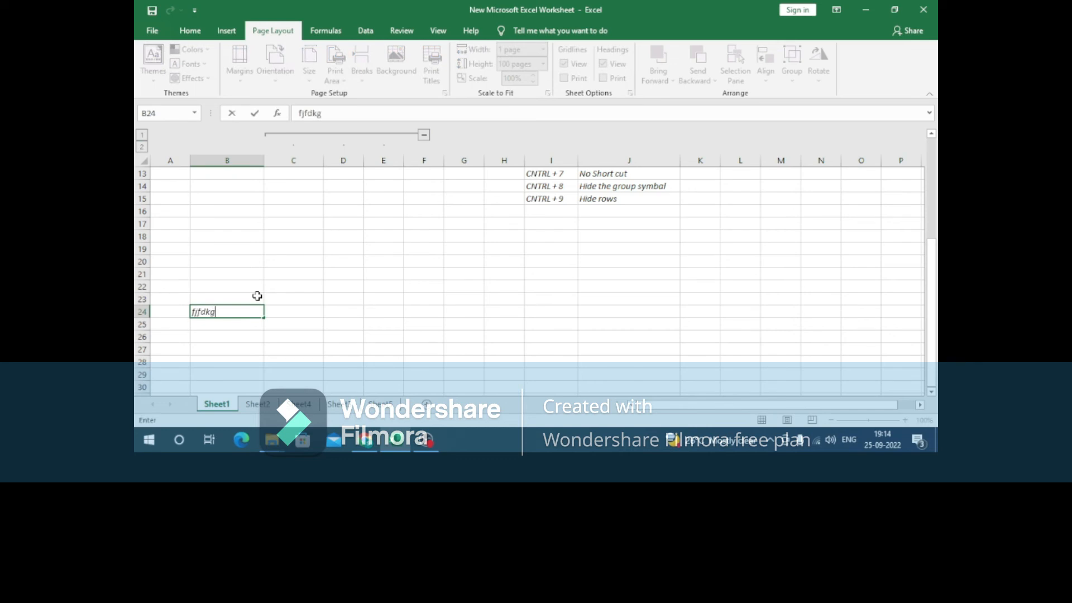
{"action": "key", "text": "Return"}
{"action": "type", "text": "fjk"}
{"action": "key", "text": "Return"}
{"action": "type", "text": "fjkj"}
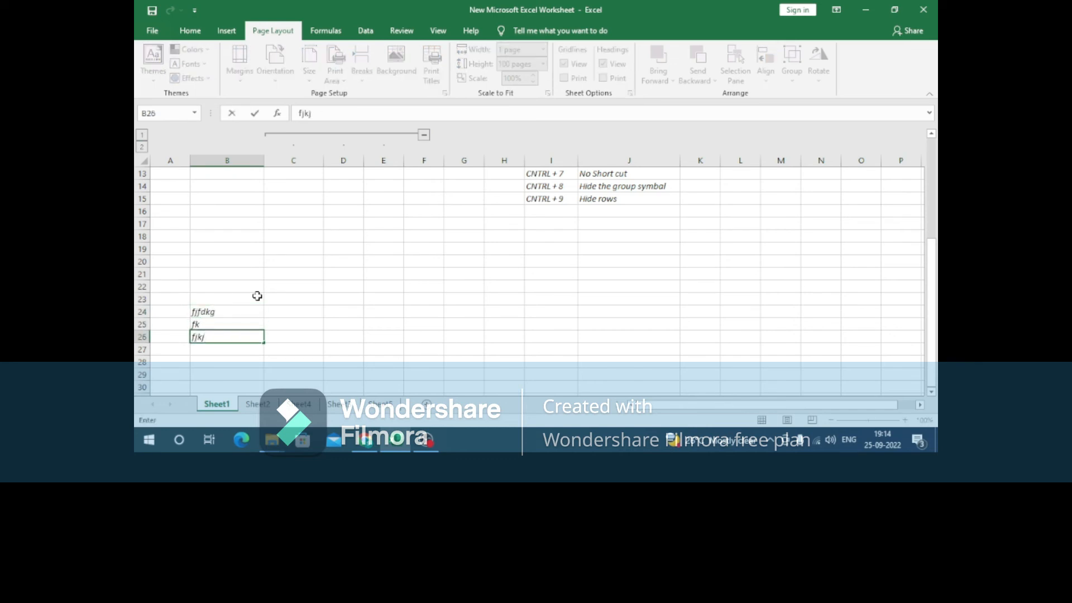
Step: Enter the filler texts "gfjk" in C33, "fglkgf" in B35 and "dfgko" in B41
{"action": "scroll", "coordinate": [323, 296], "scroll_direction": "down", "scroll_amount": 3}
{"action": "left_click", "coordinate": [294, 312]}
{"action": "type", "text": "gfjk"}
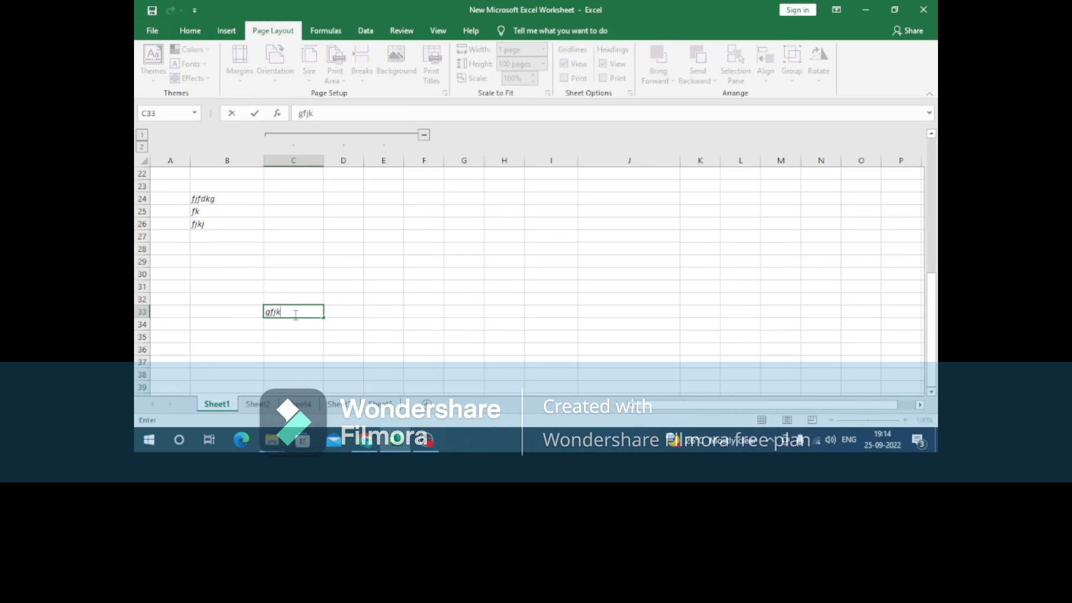
{"action": "left_click", "coordinate": [249, 336]}
{"action": "type", "text": "fglkgf"}
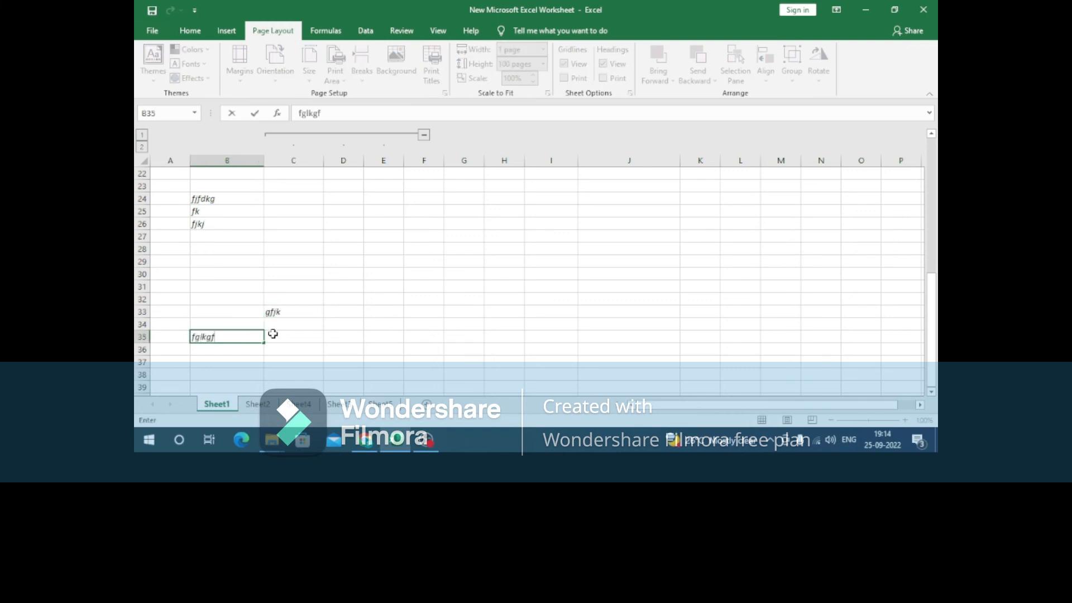
{"action": "scroll", "coordinate": [273, 334], "scroll_direction": "down", "scroll_amount": 3}
{"action": "left_click", "coordinate": [226, 298]}
{"action": "type", "text": "dfgko"}
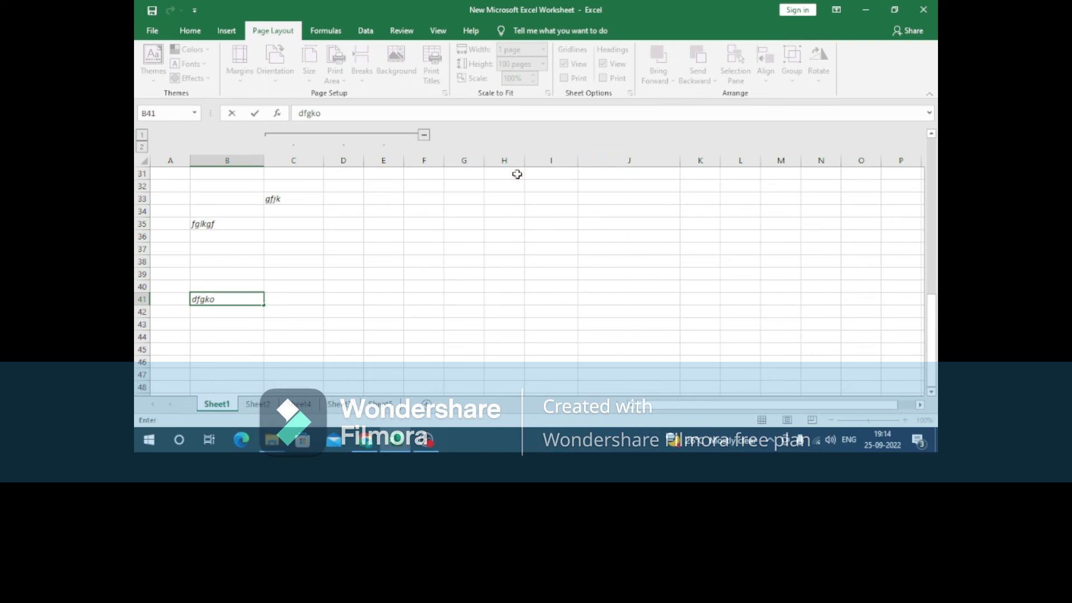
{"action": "left_click", "coordinate": [465, 267]}
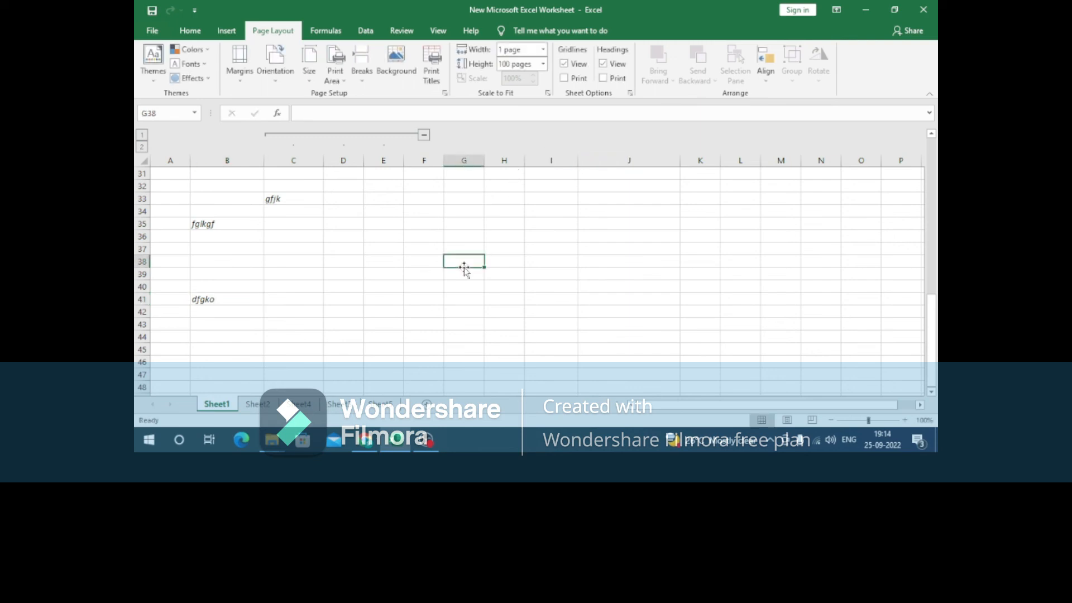
Step: Check both pages of Sheet1 in the print preview, including the page numbering in the footer
{"action": "key", "text": "ctrl+p"}
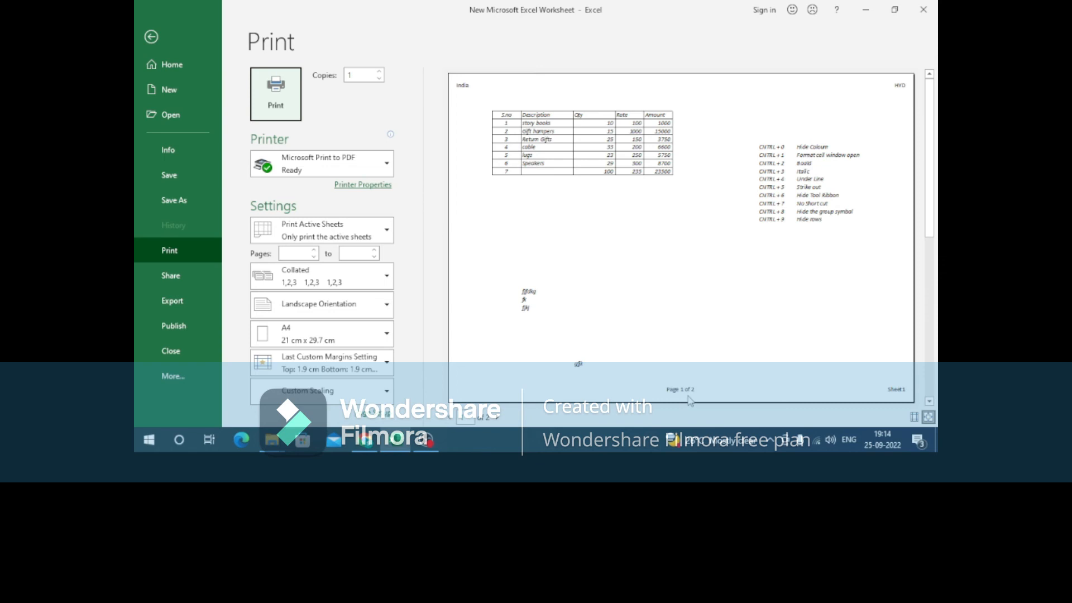
{"action": "left_click", "coordinate": [497, 419]}
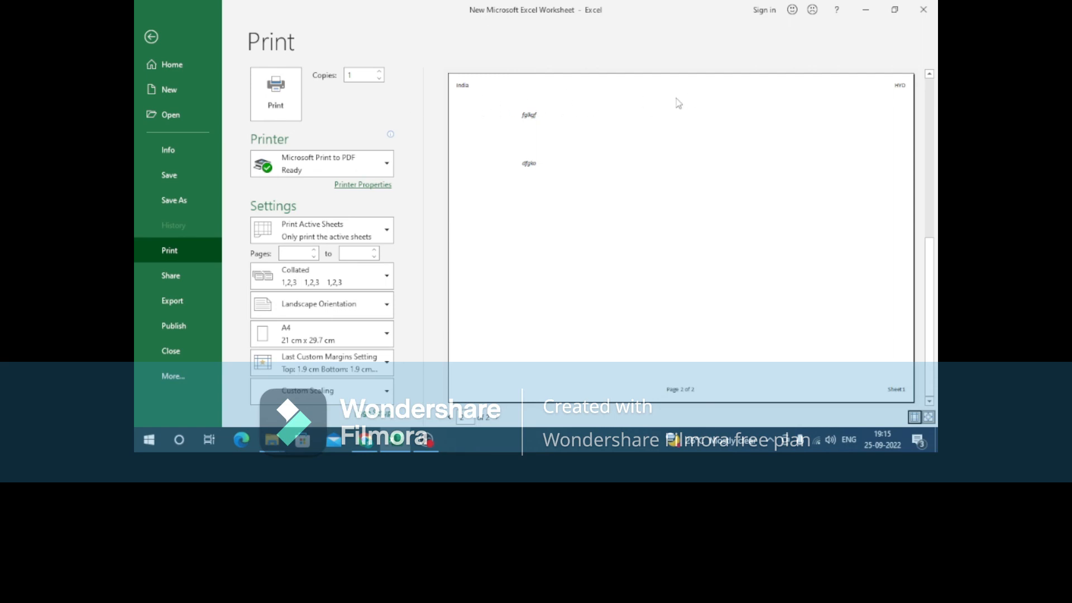
{"action": "key", "text": "Escape"}
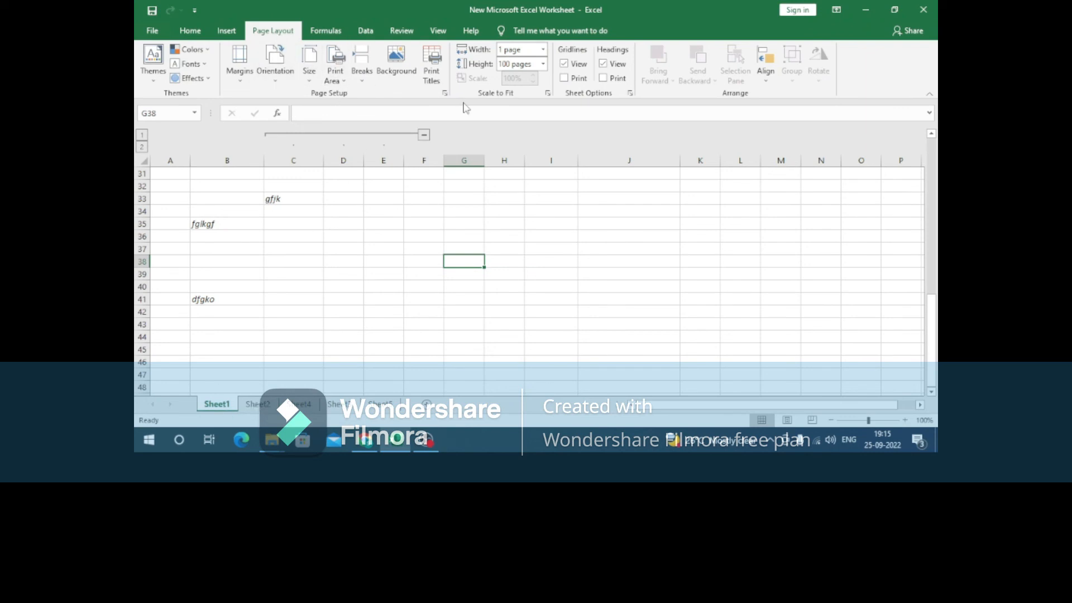
Step: Set the table's heading row 2 ($2:$2) to repeat at the top of every printed page
{"action": "left_click", "coordinate": [444, 93]}
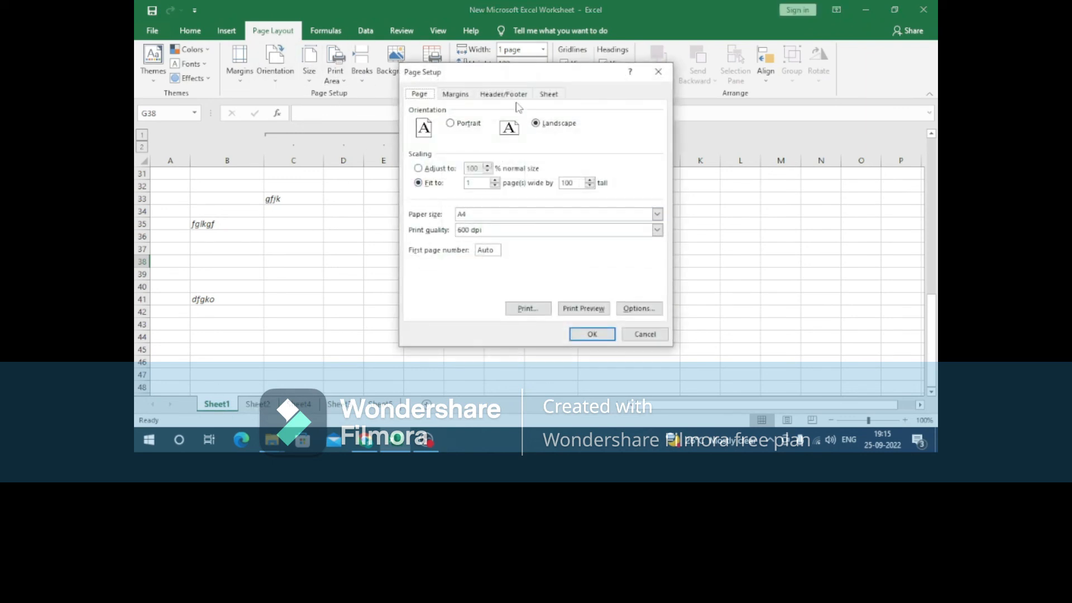
{"action": "left_click", "coordinate": [558, 96]}
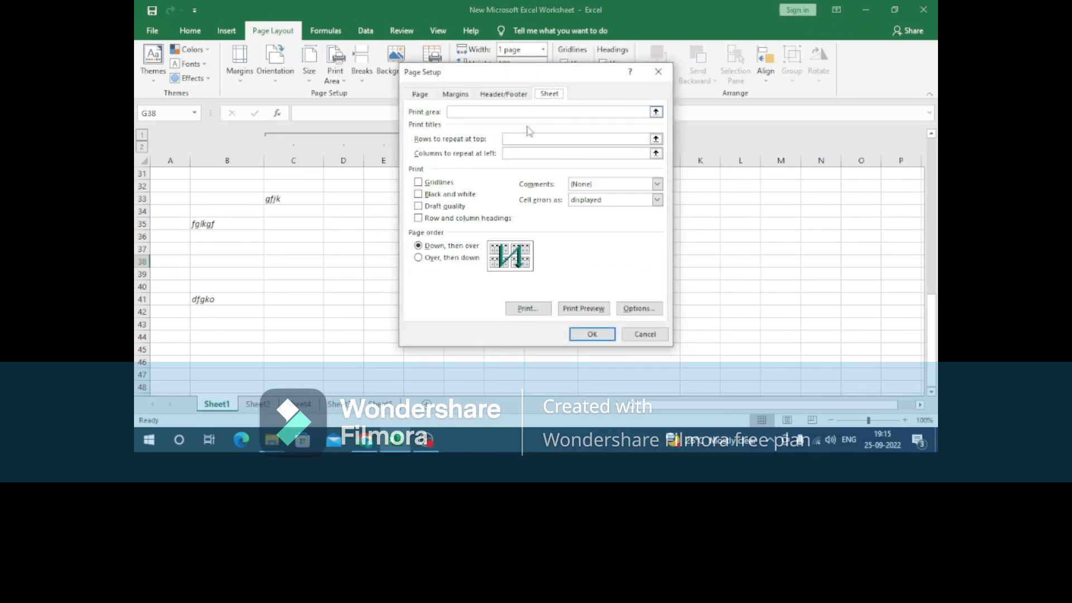
{"action": "left_click", "coordinate": [657, 139]}
{"action": "scroll", "coordinate": [369, 224], "scroll_direction": "up", "scroll_amount": 10}
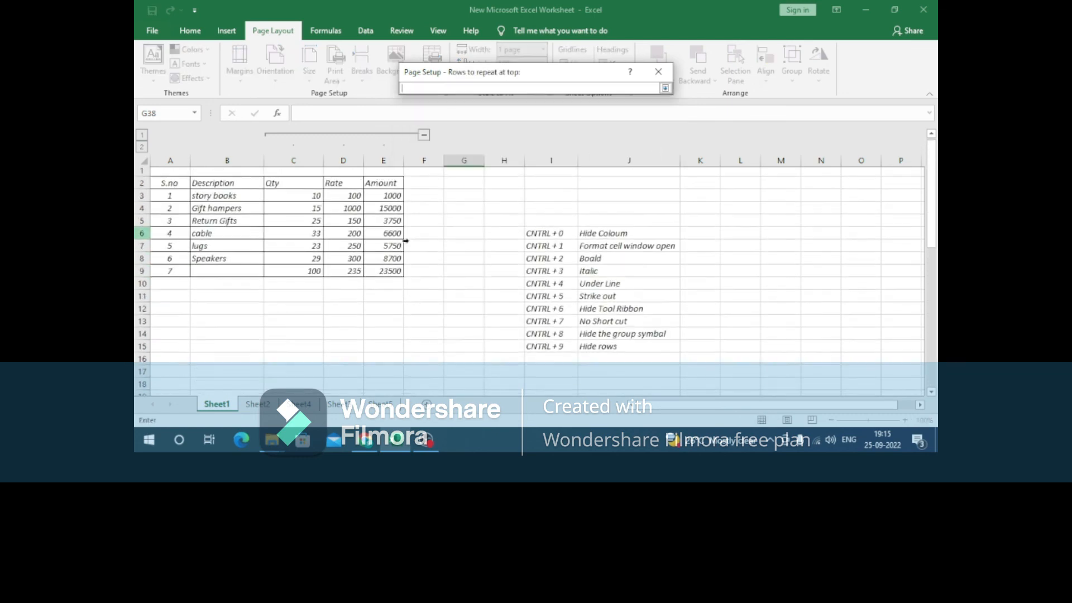
{"action": "left_click", "coordinate": [142, 186]}
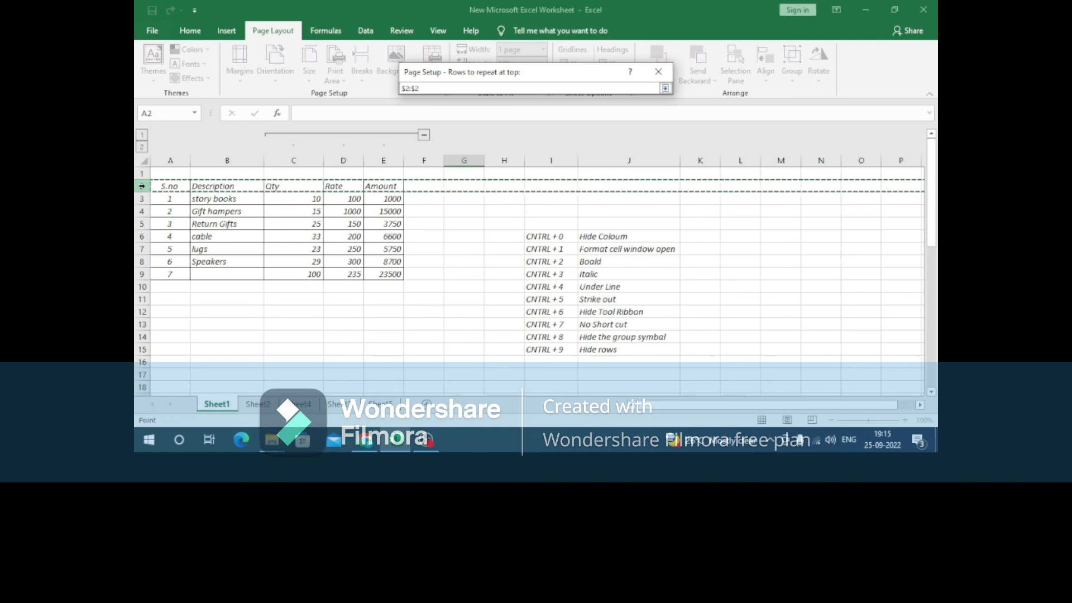
{"action": "key", "text": "Return"}
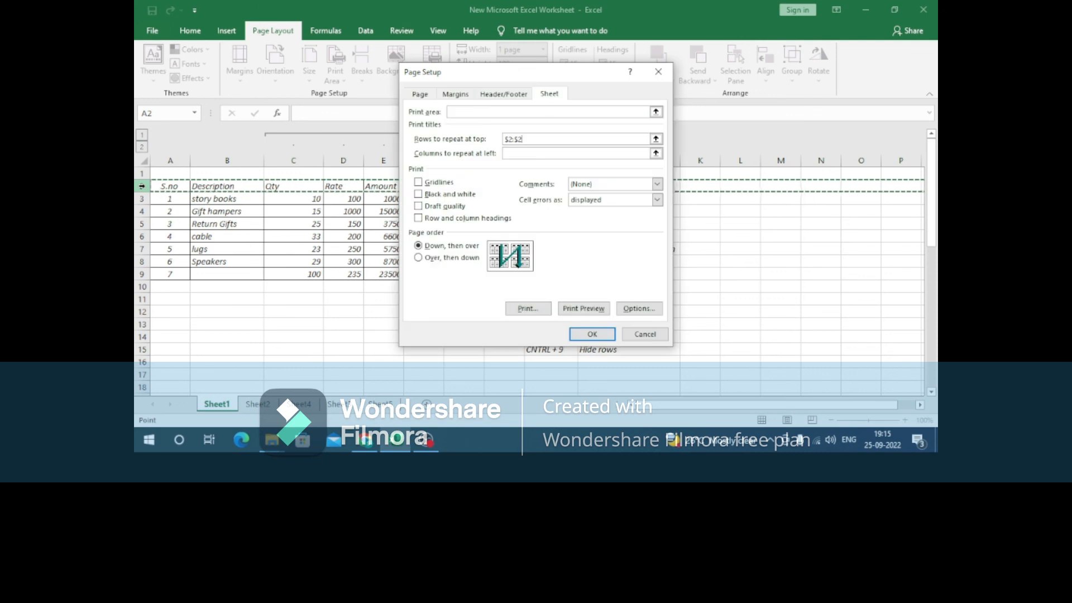
{"action": "left_click", "coordinate": [592, 334]}
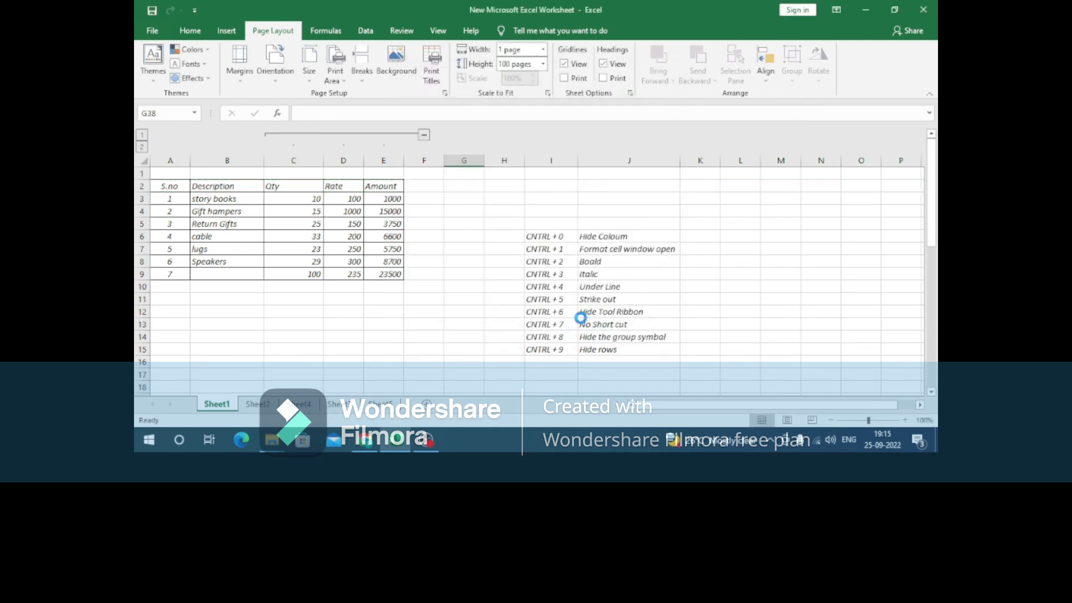
Step: Check the second page of the print preview for the repeated heading row
{"action": "key", "text": "ctrl+p"}
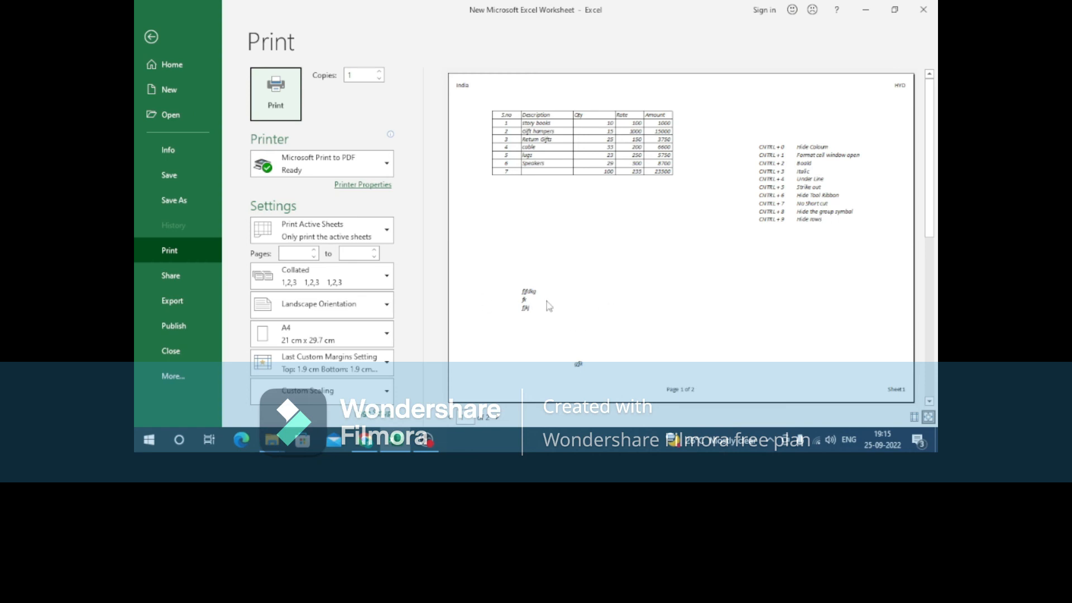
{"action": "scroll", "coordinate": [586, 203], "scroll_direction": "down", "scroll_amount": 1}
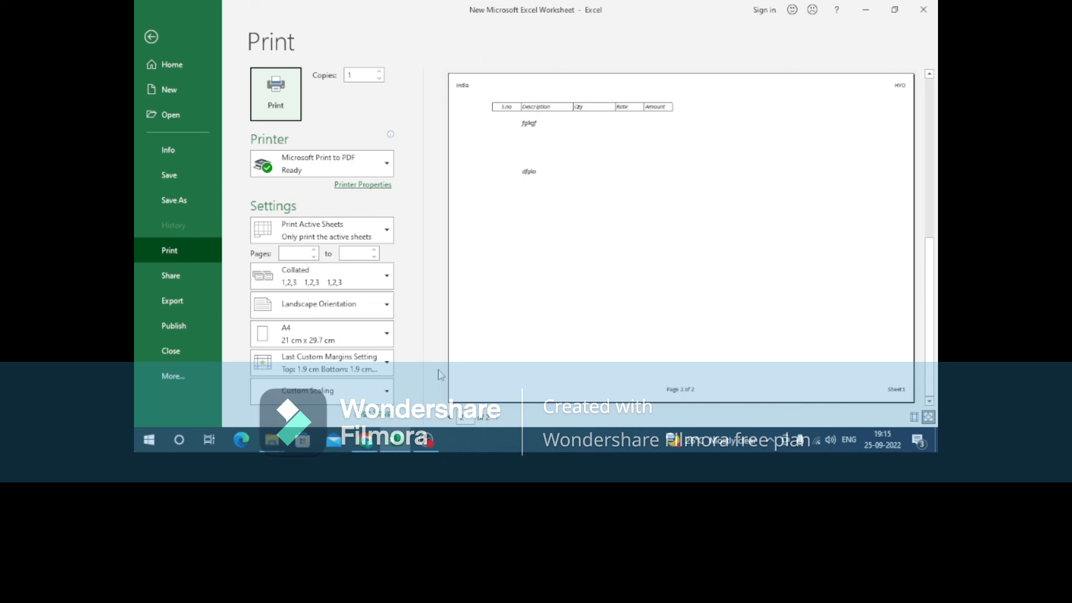
{"action": "key", "text": "Escape"}
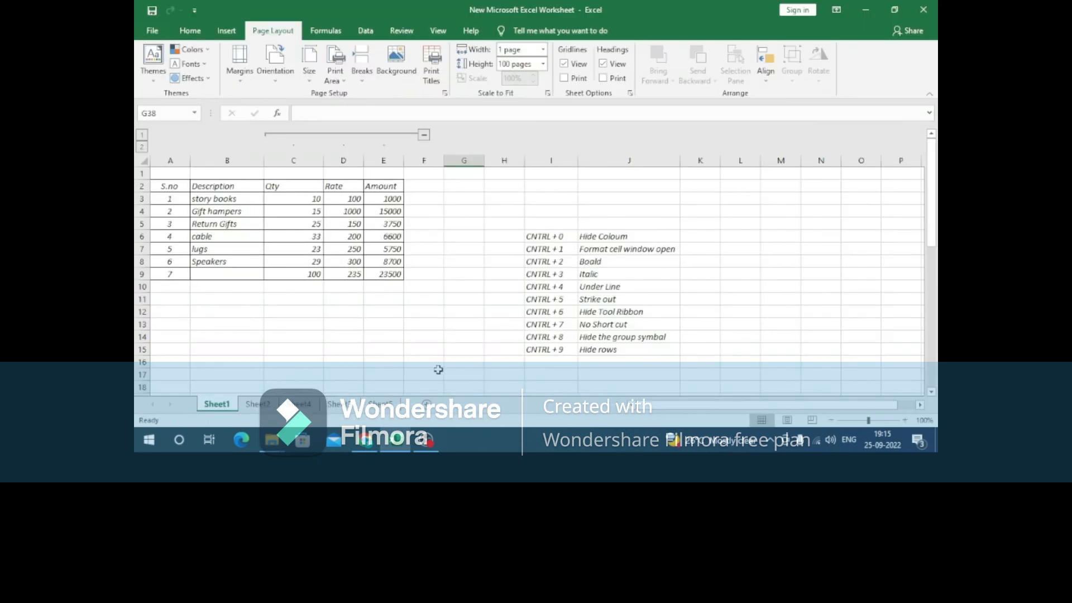
{"action": "left_click", "coordinate": [427, 440]}
{"action": "left_click", "coordinate": [840, 314]}
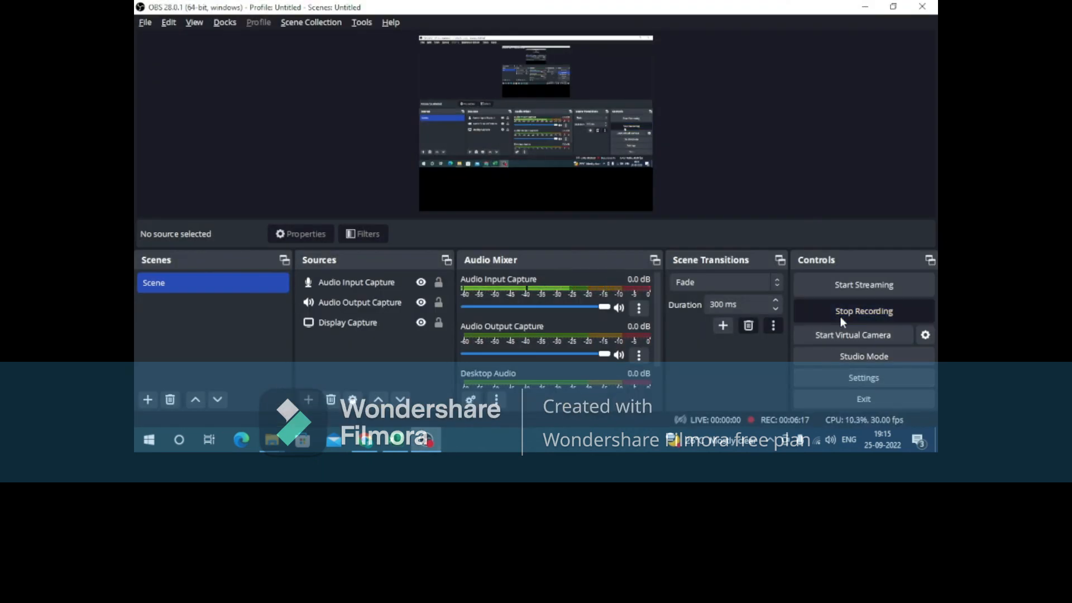